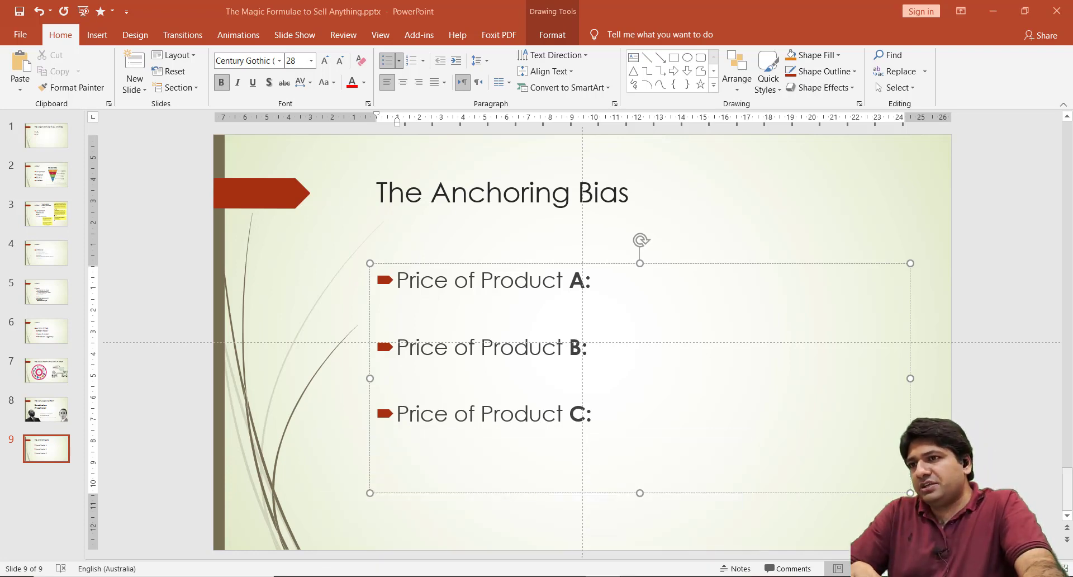
Enter $100 after the Product A label and $90 on the Product B line.
left_click(605, 286)
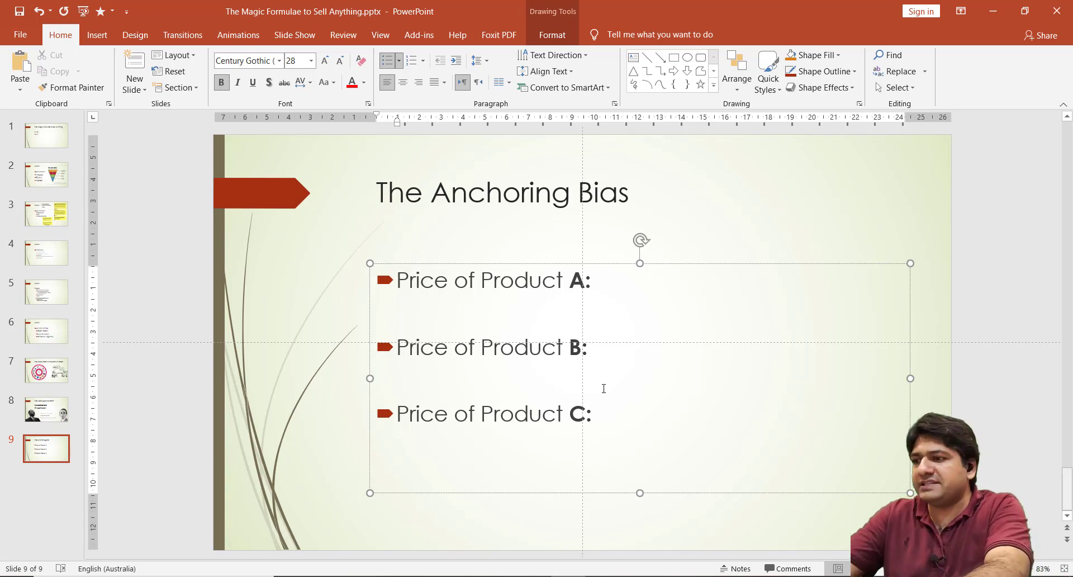
type("$")
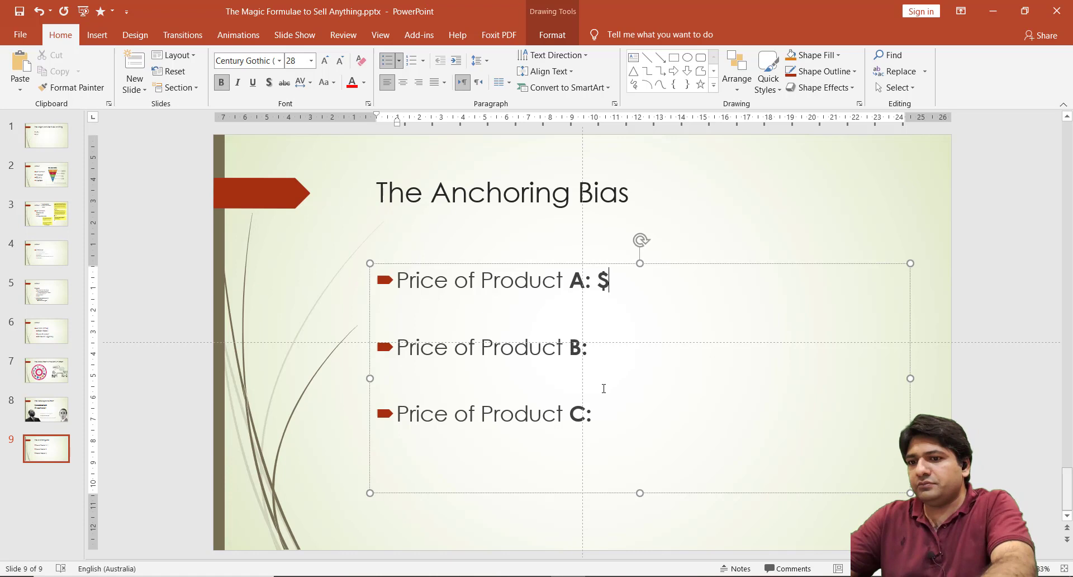
type("100")
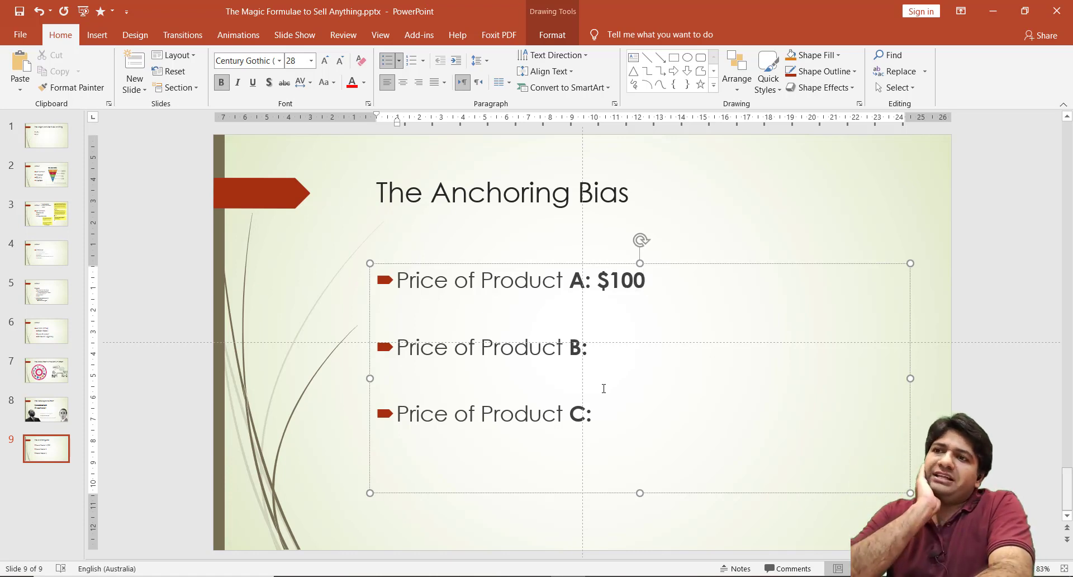
key("Return")
key("BackSpace")
key("Down")
key("Return")
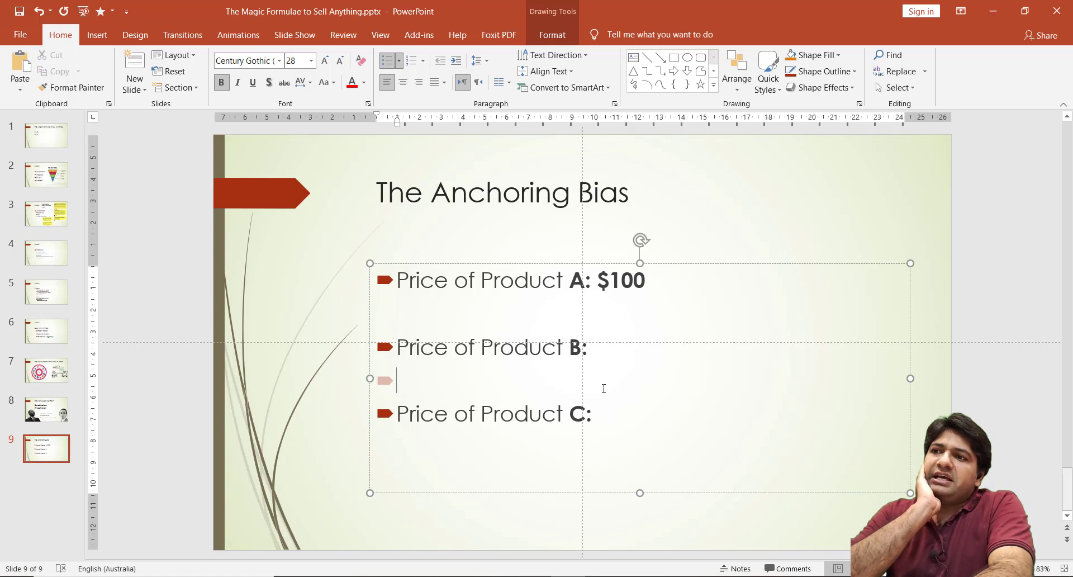
key("BackSpace")
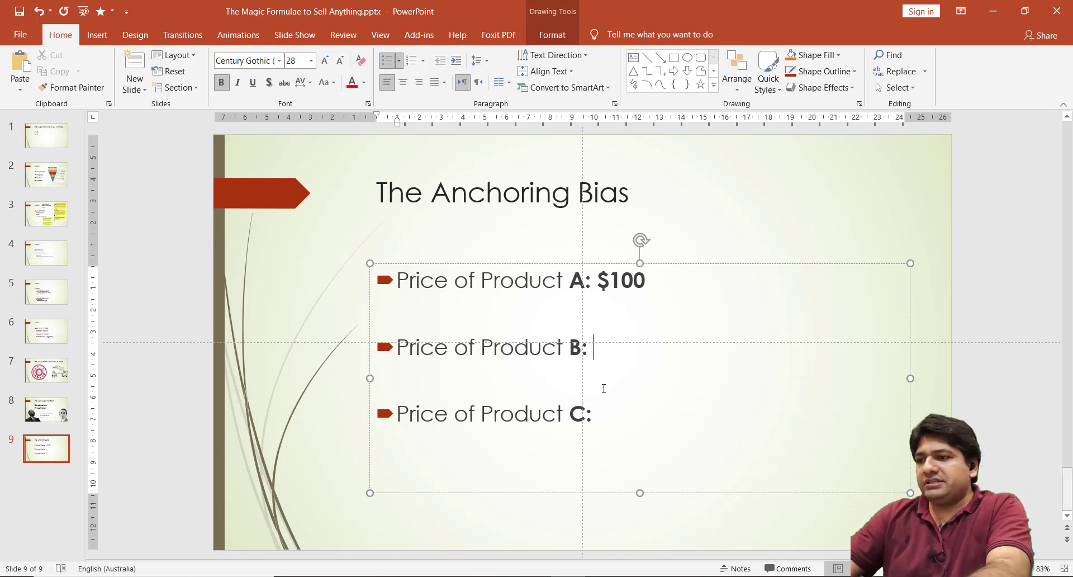
type("$90")
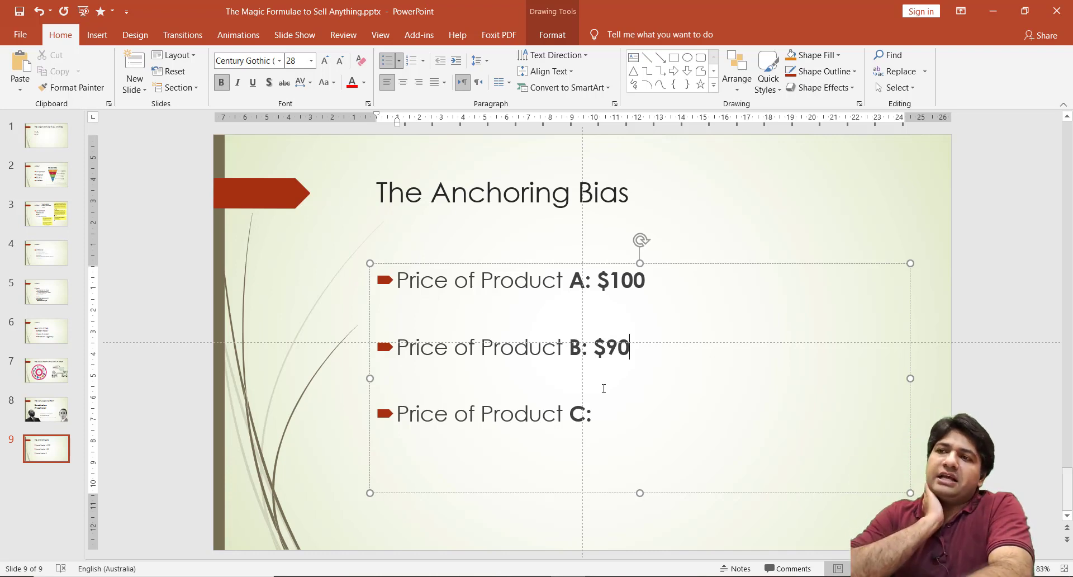
Append '(reference)' after Product A's $100 price.
key("Up")
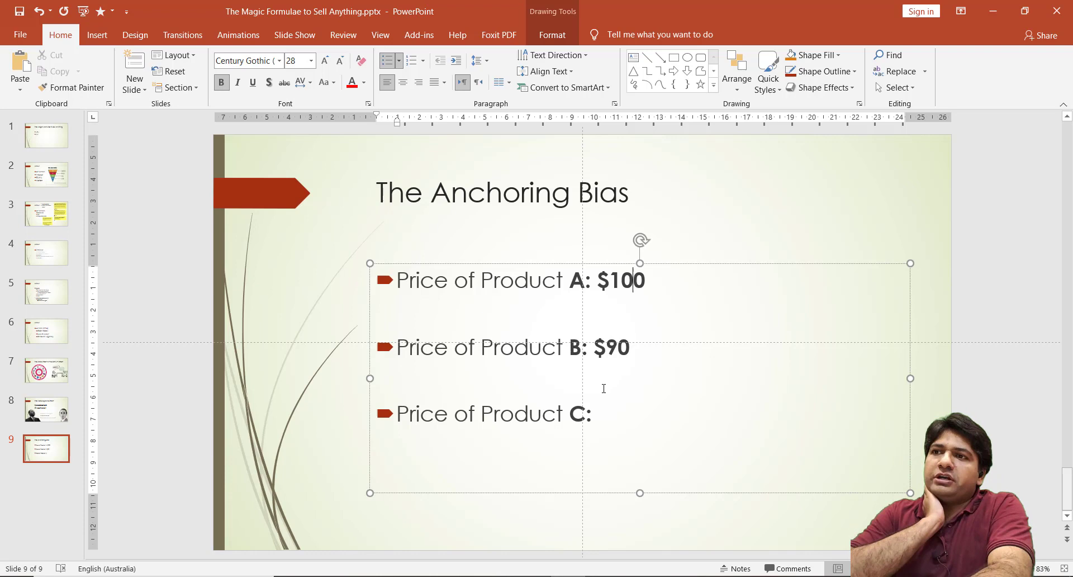
key("Down")
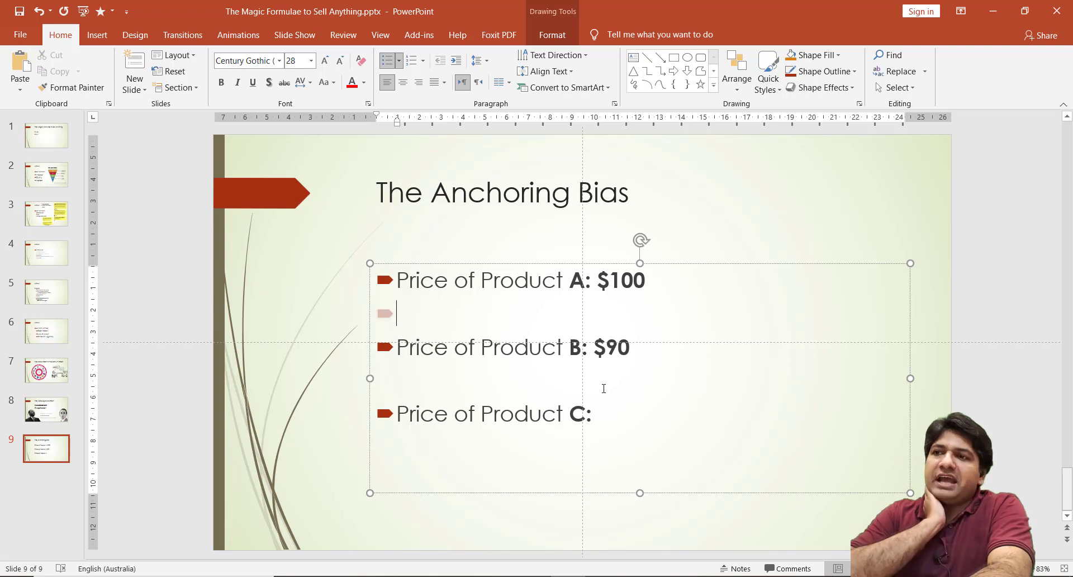
key("Down")
key("Down")
key("Up")
key("Right")
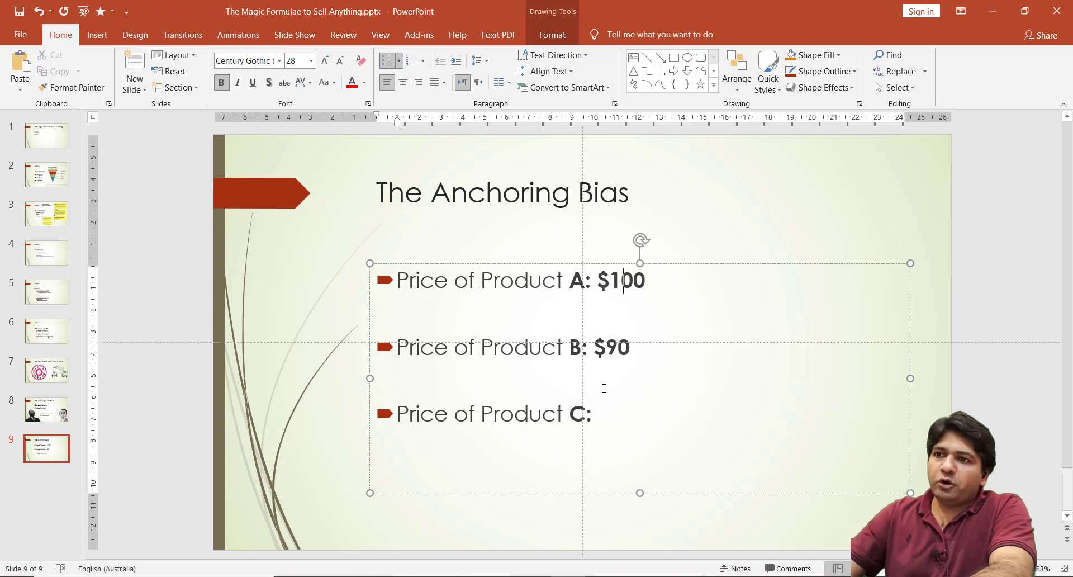
key("Up")
key("Return")
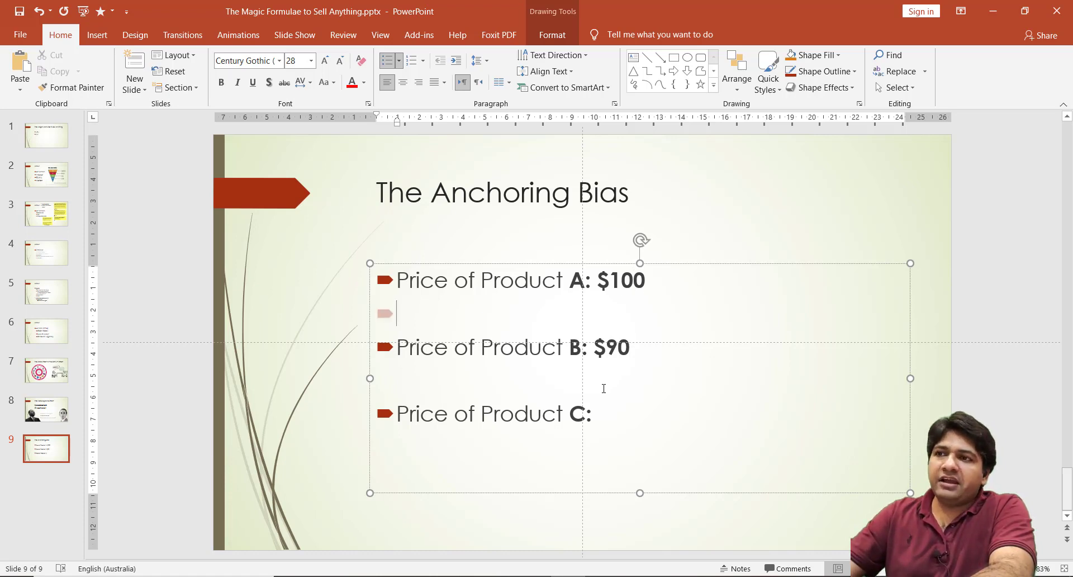
key("BackSpace")
key("shift+Left")
key("shift+Left")
key("shift+Left")
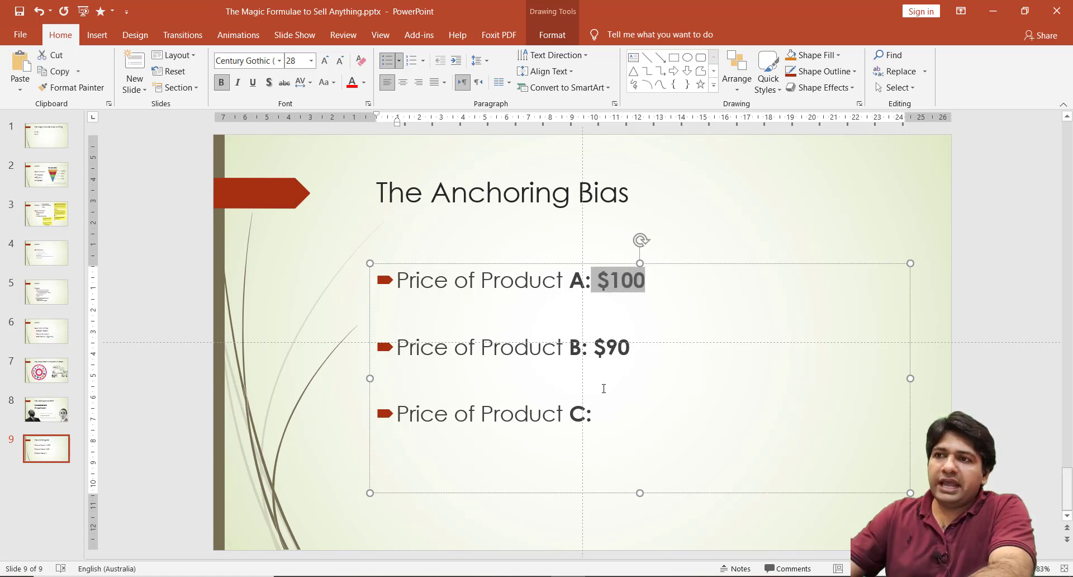
key("shift+Left")
key("shift+Left")
key("shift+Right")
key("shift+Right")
key("Right")
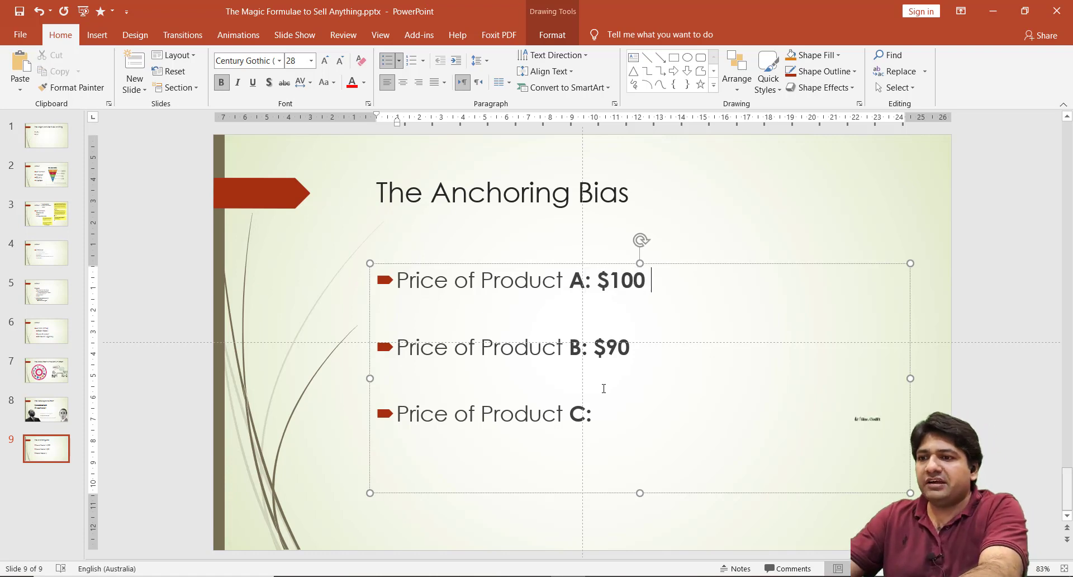
type("(refere")
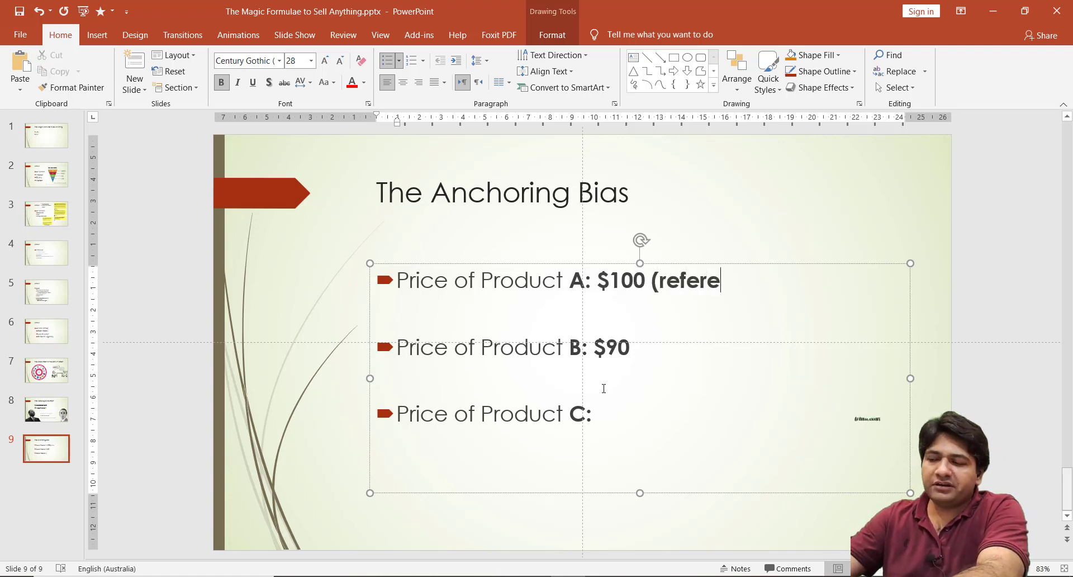
type("nce)")
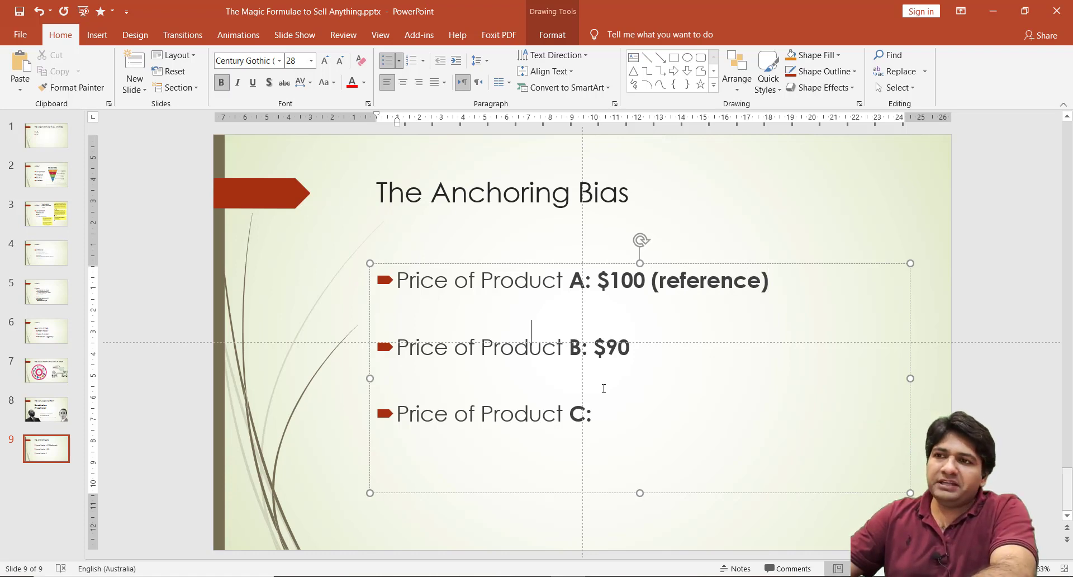
Enter $87 as Product C's price.
key("Down")
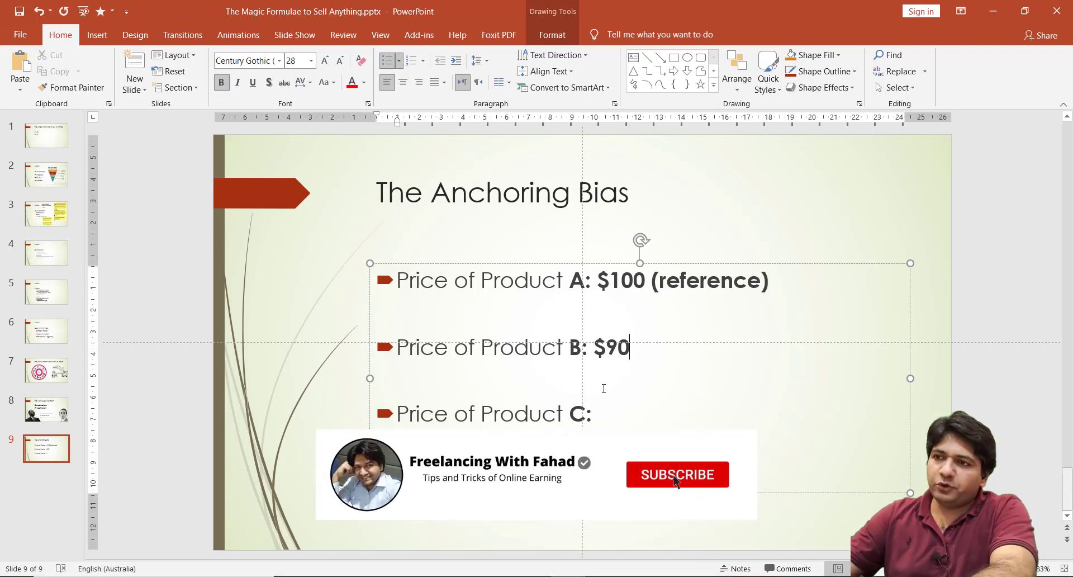
key("Down")
key("Down")
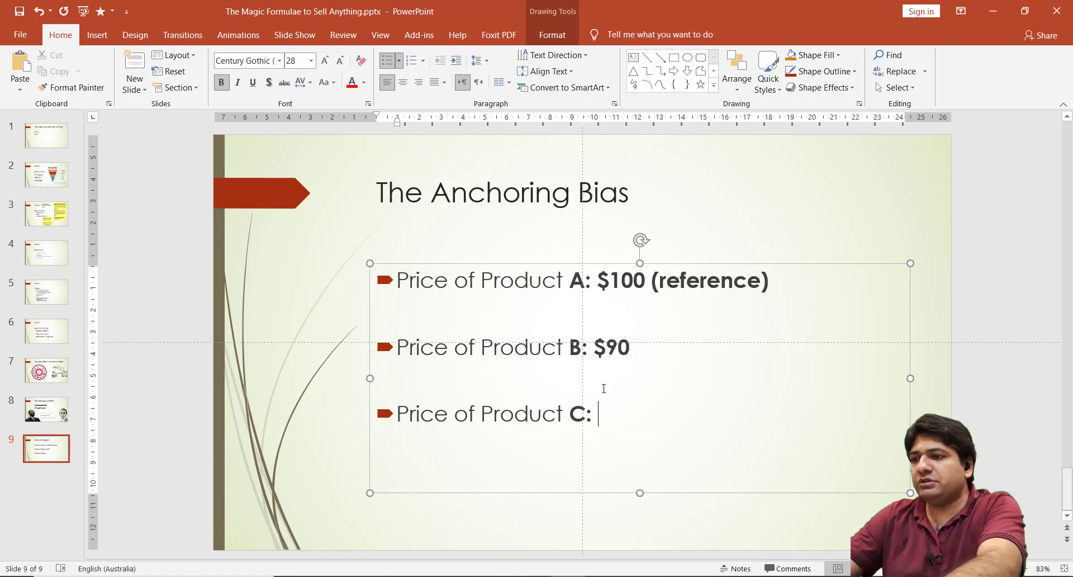
type("$87")
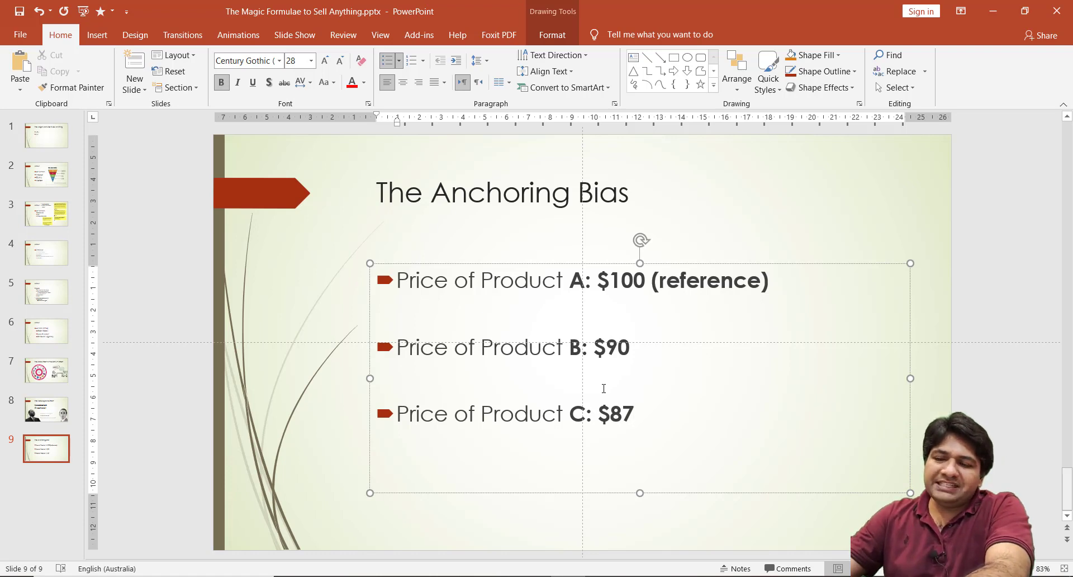
key("Up")
key("Up")
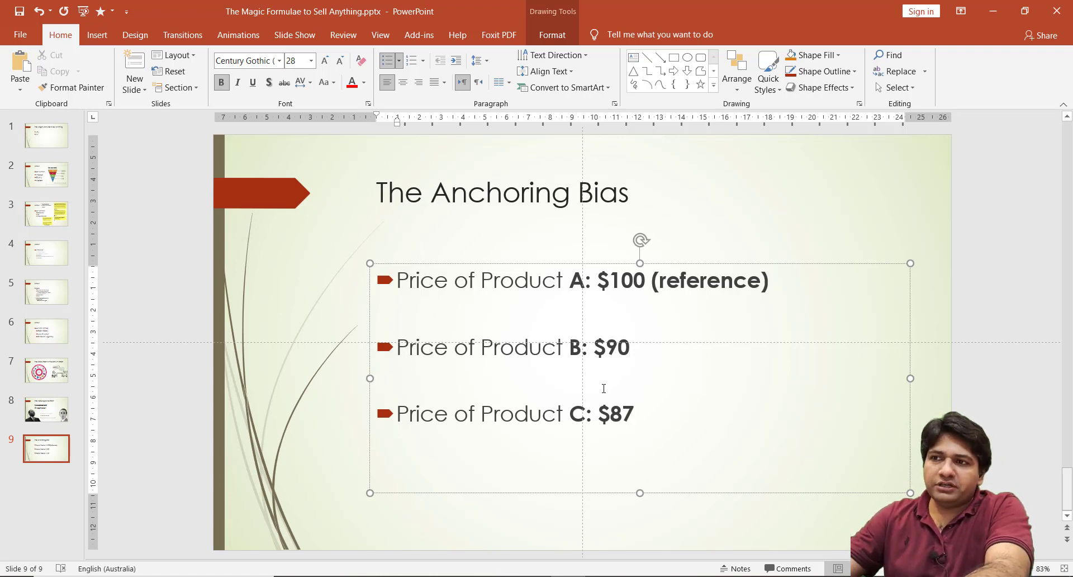
Append '(reference)' after Product B's $90 price and remove the empty bullet below Product C.
key("shift+Left")
key("shift+Left")
key("shift+Left")
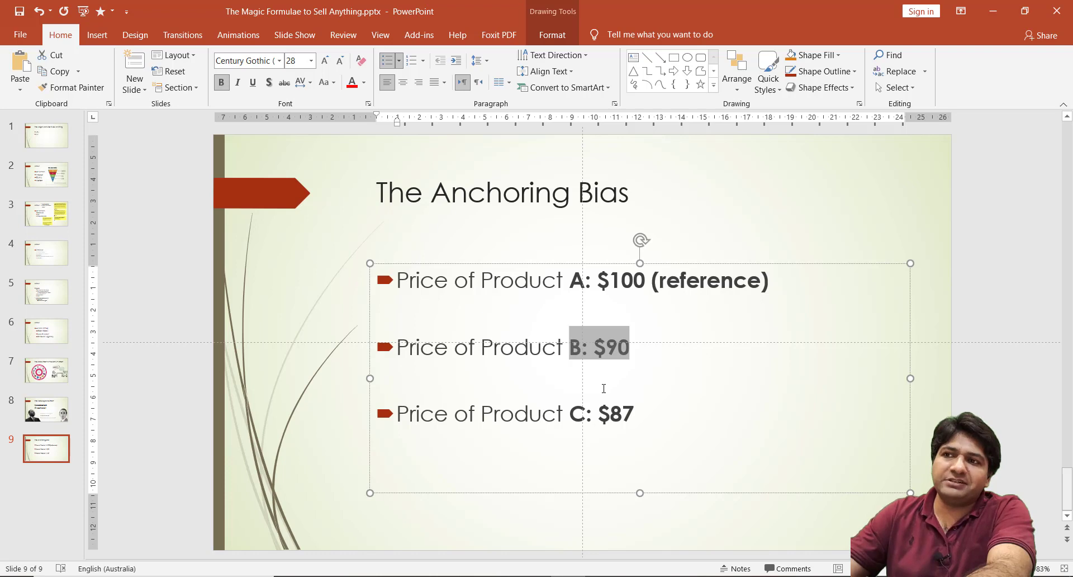
key("Right")
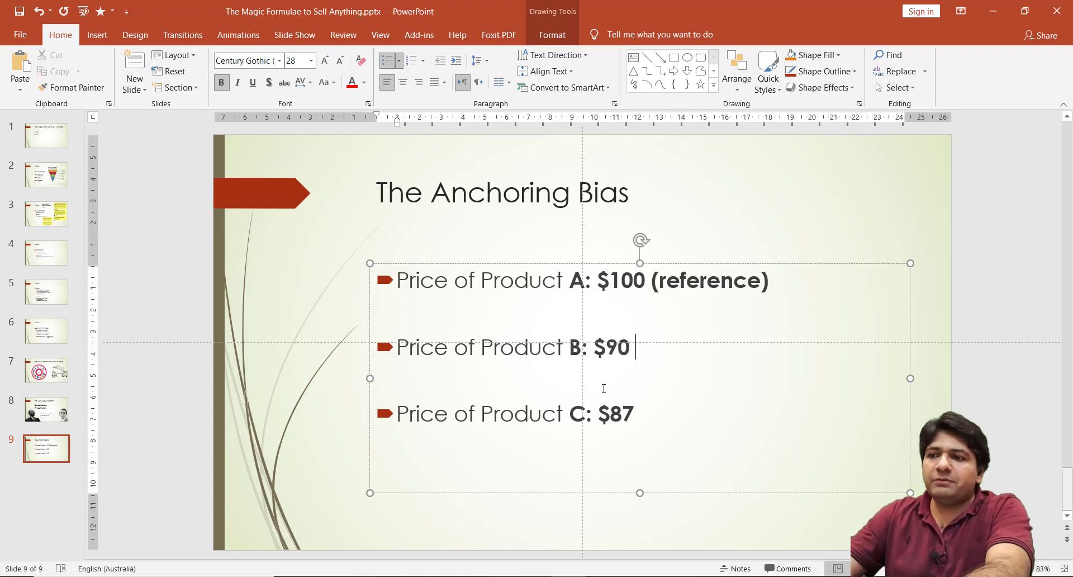
type("(refere")
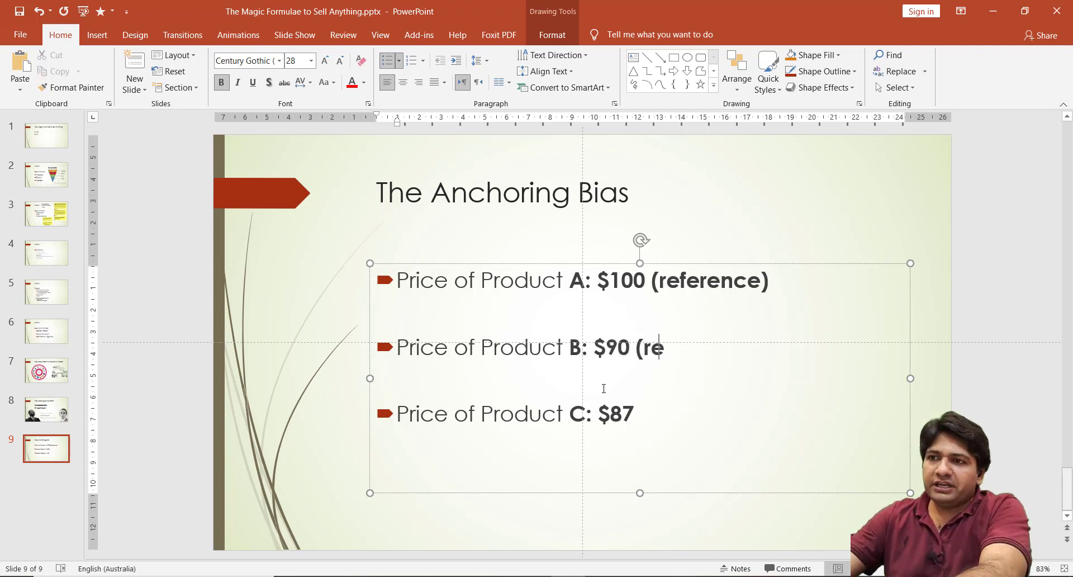
type("nce")
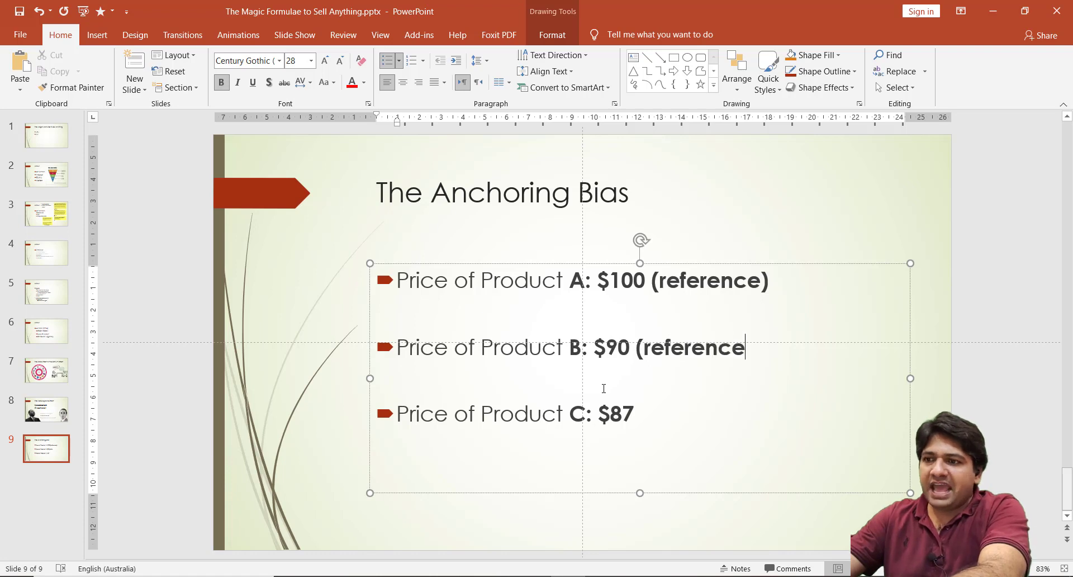
type(")")
key("Down")
key("Down")
key("Down")
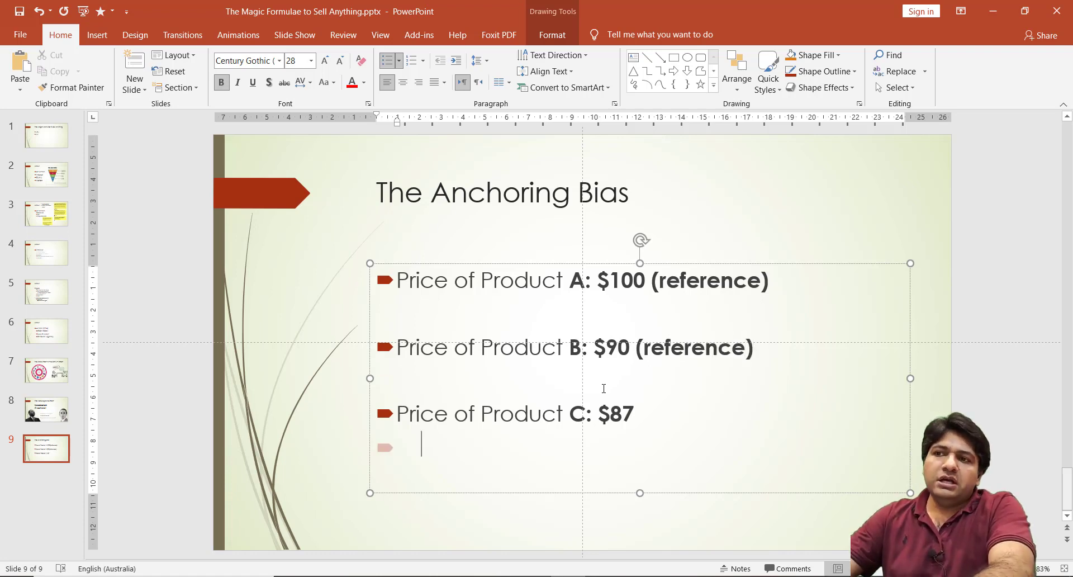
key("Left")
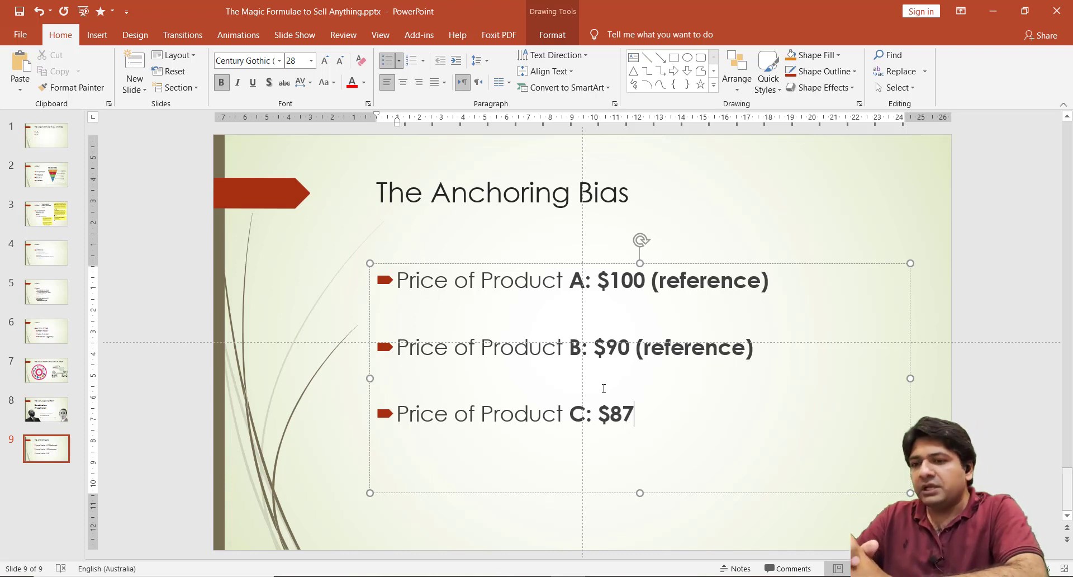
Add bullets 'Normal Power' and 'Branded Power' below the $87 line.
key("Return")
key("Return")
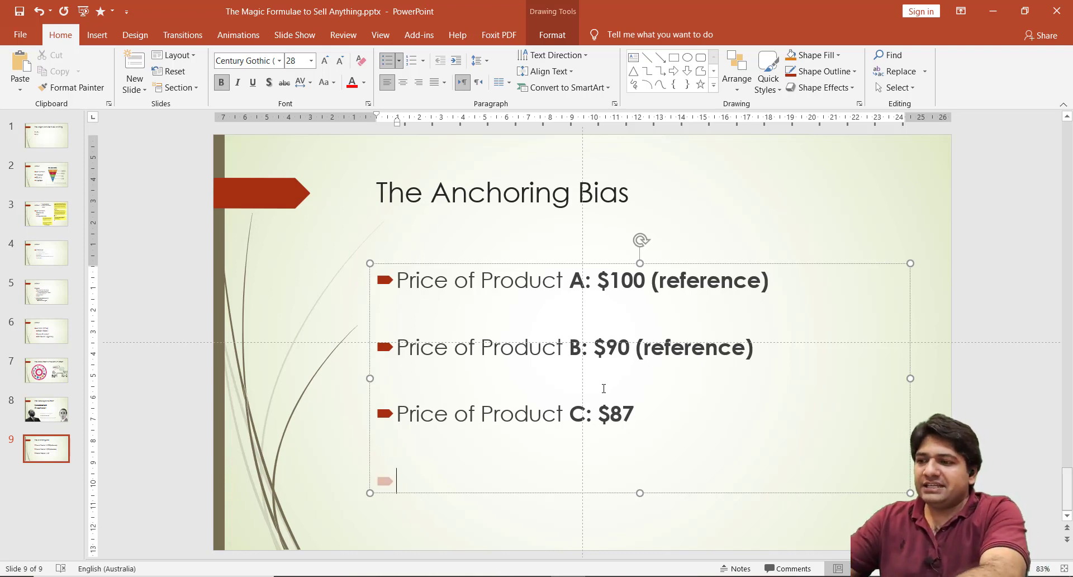
type("Normal ")
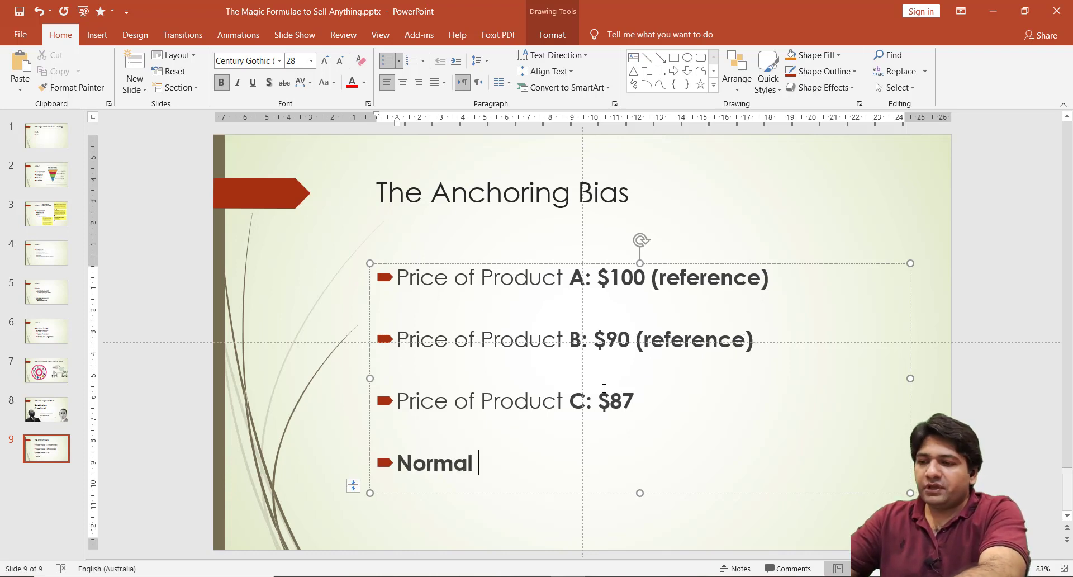
type("Power")
key("Return")
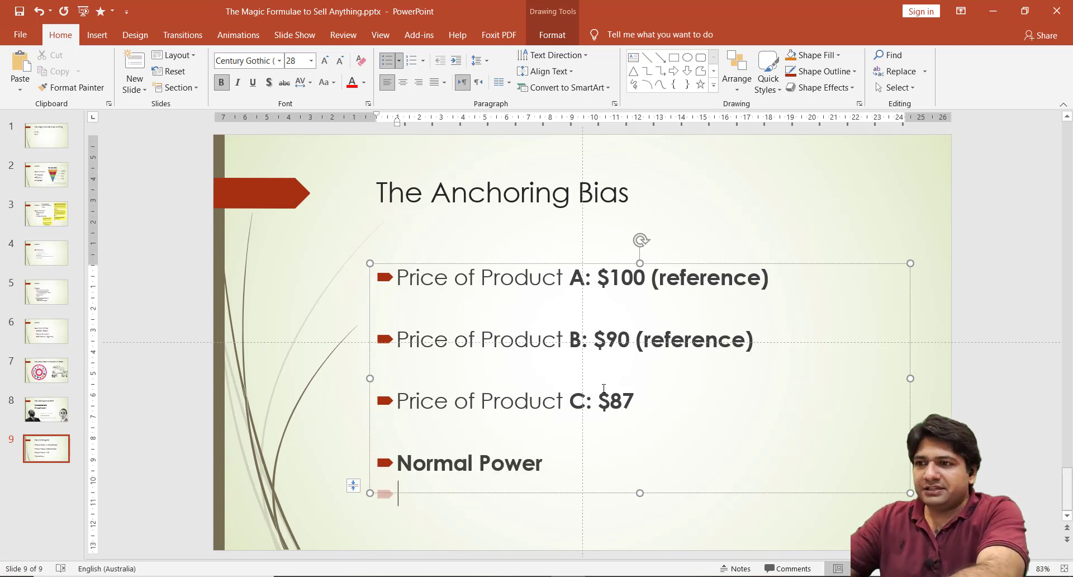
type("Brande")
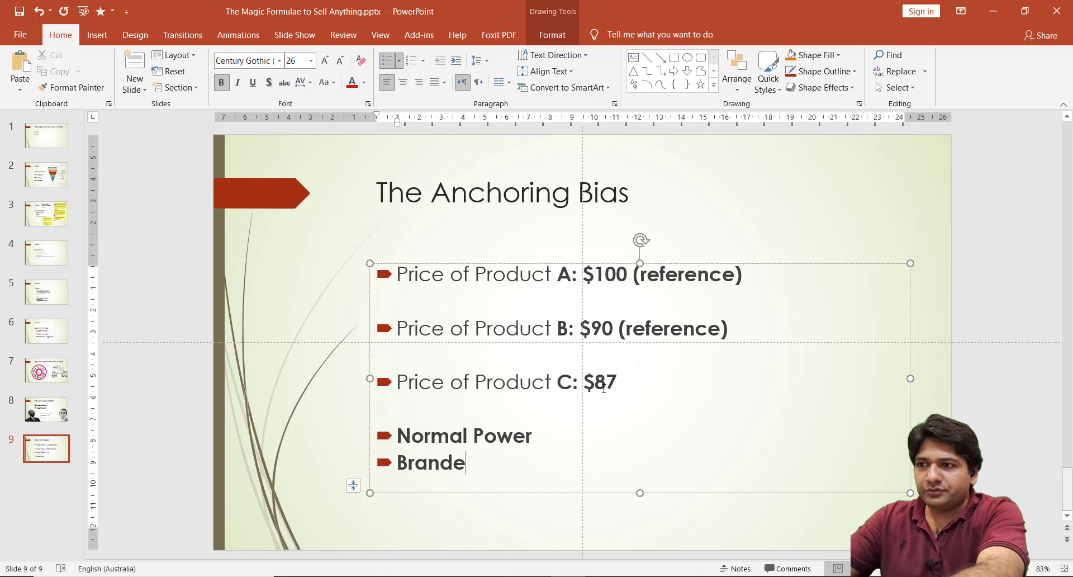
type("d Pow")
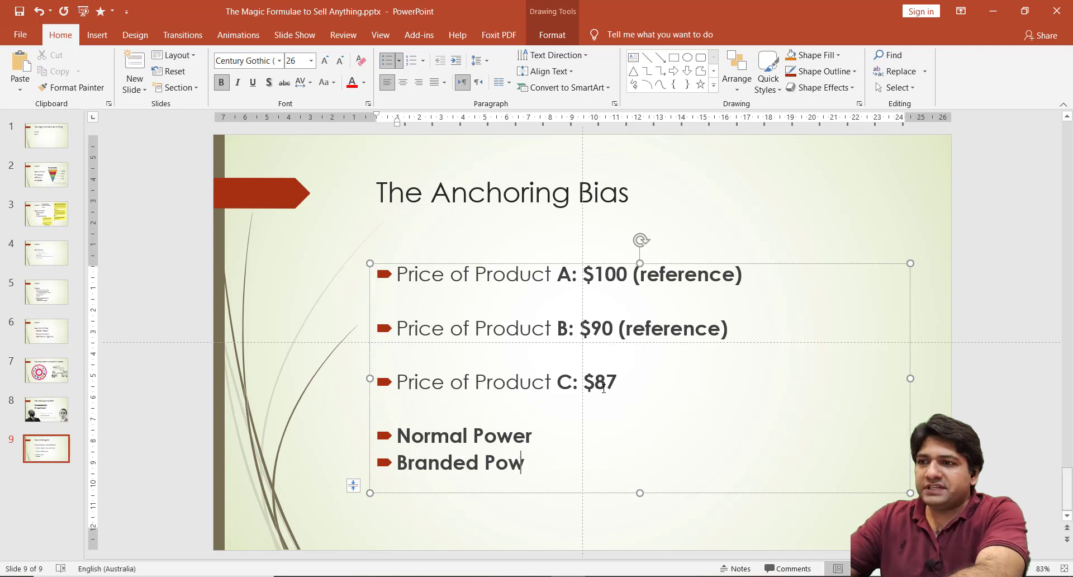
type("er")
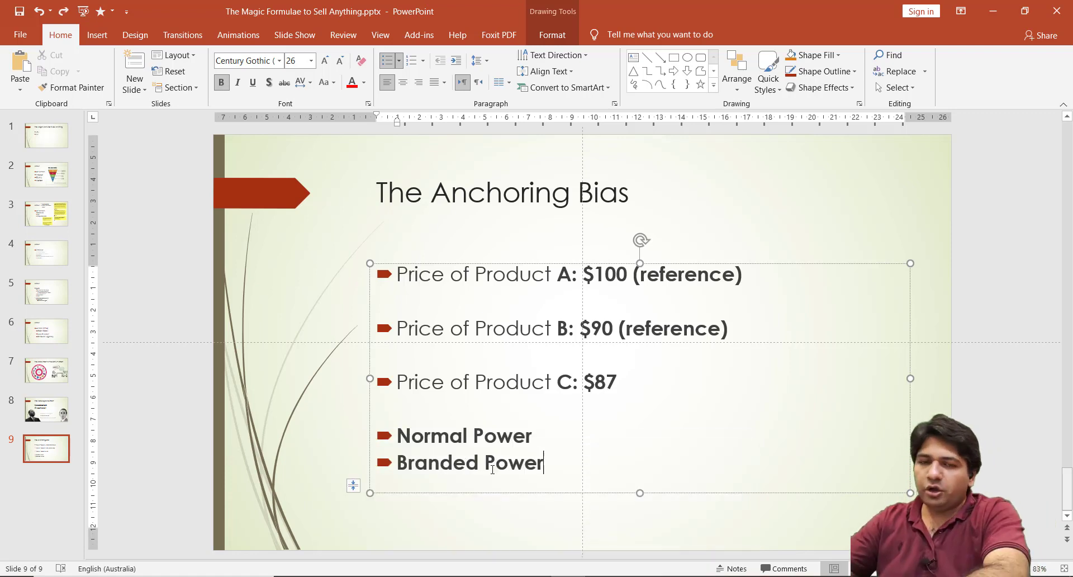
Add bullets 'Old Price 70' and 'New Price 65' below Branded Power.
key("Return")
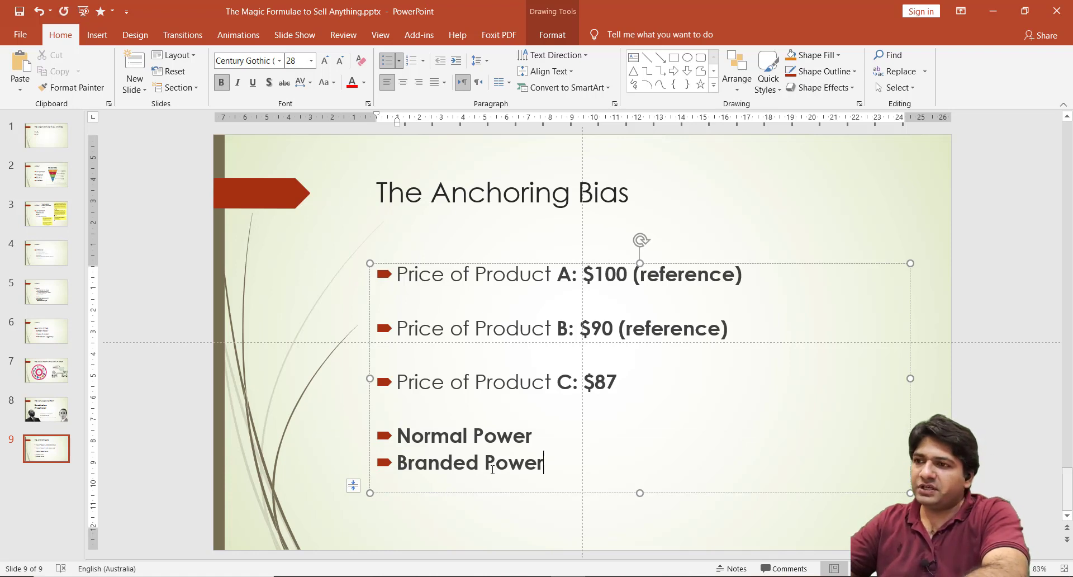
type("Old Price")
key("Return")
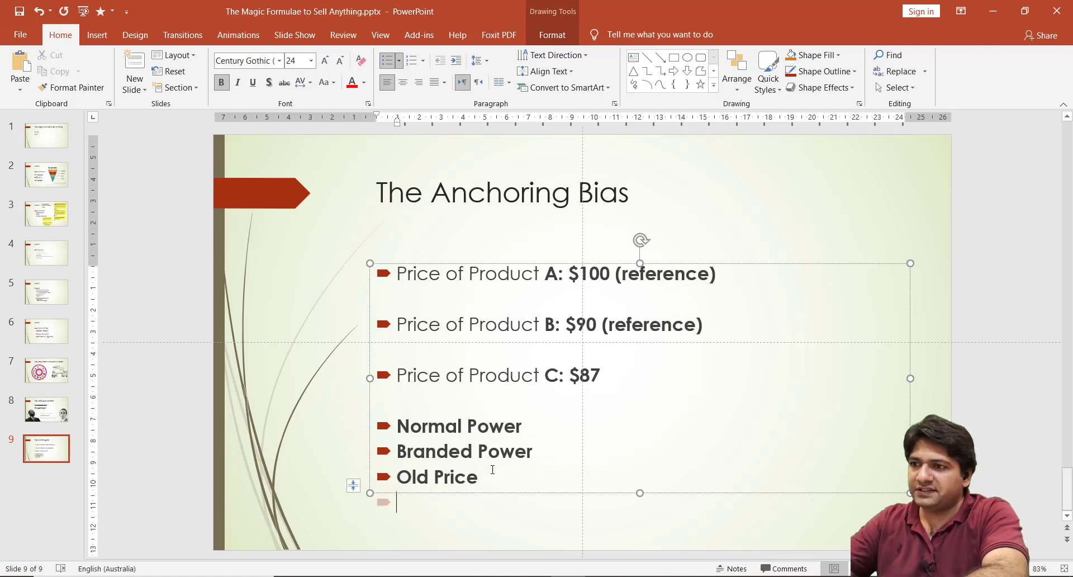
type("New P")
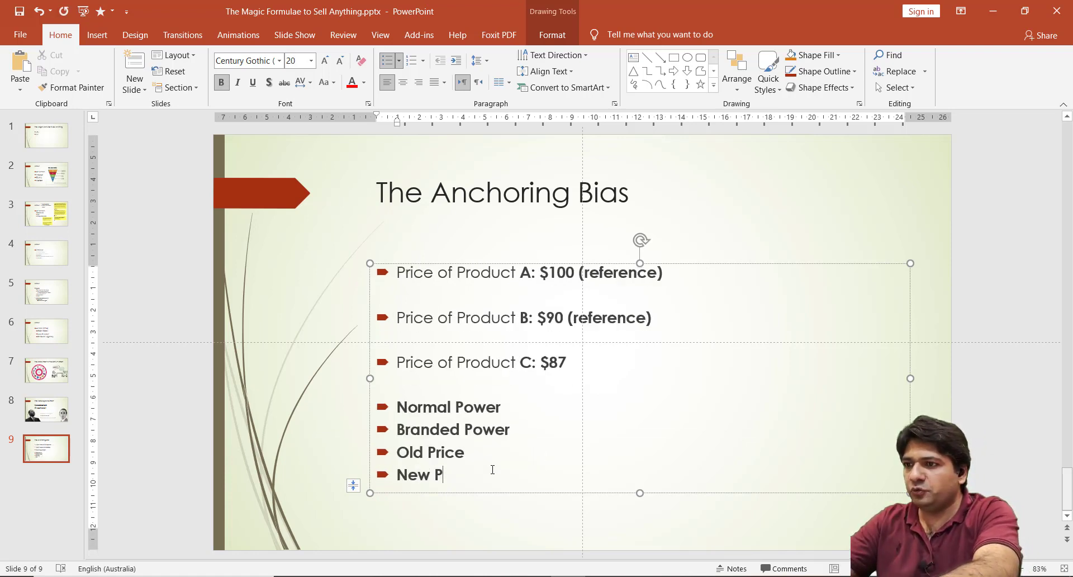
type("rice 7")
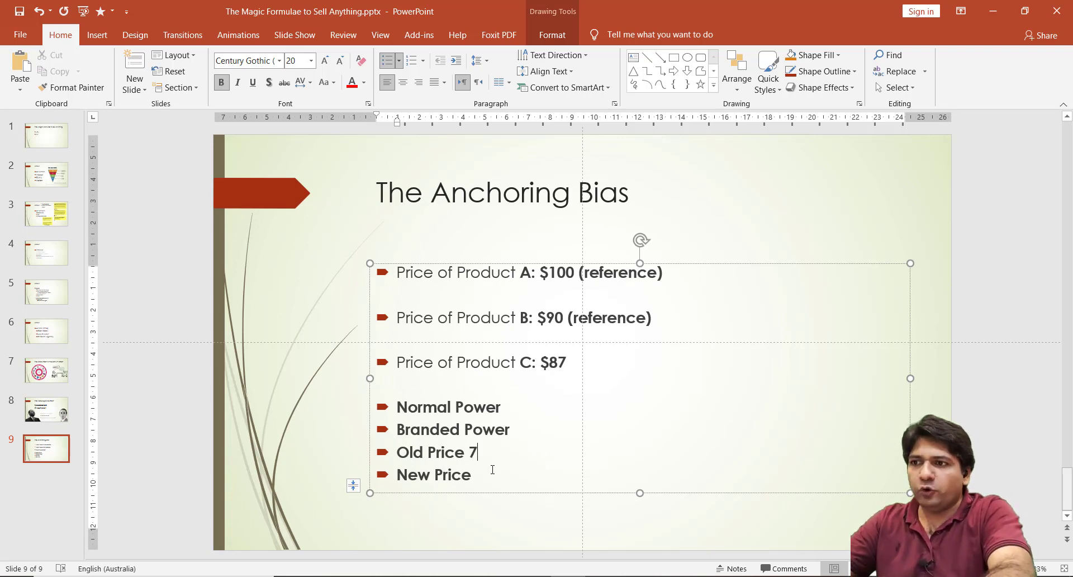
type("065")
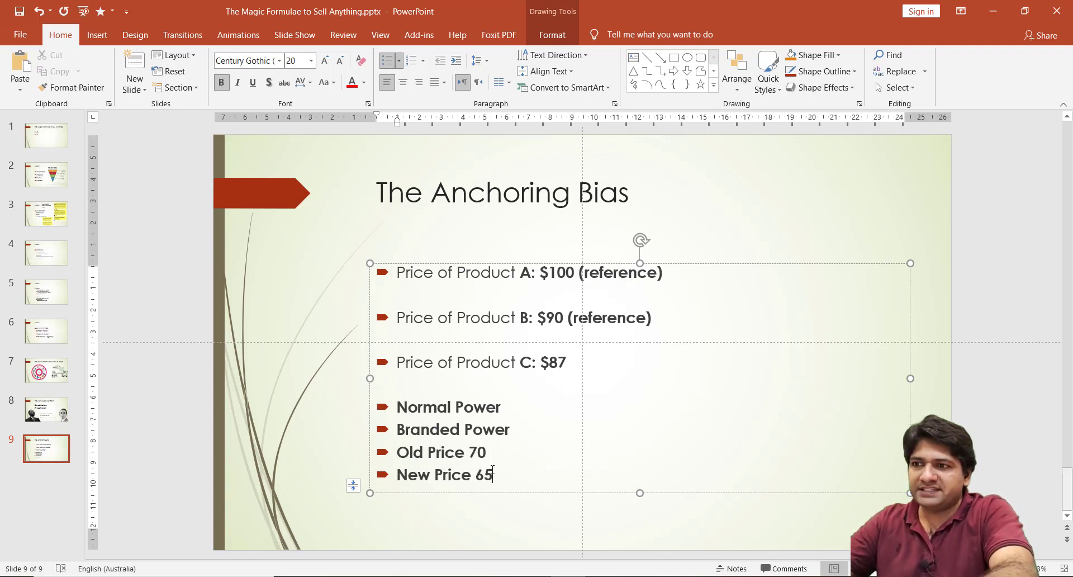
Strike through the old price 70.
key("Up")
key("shift+Left")
key("shift+Left")
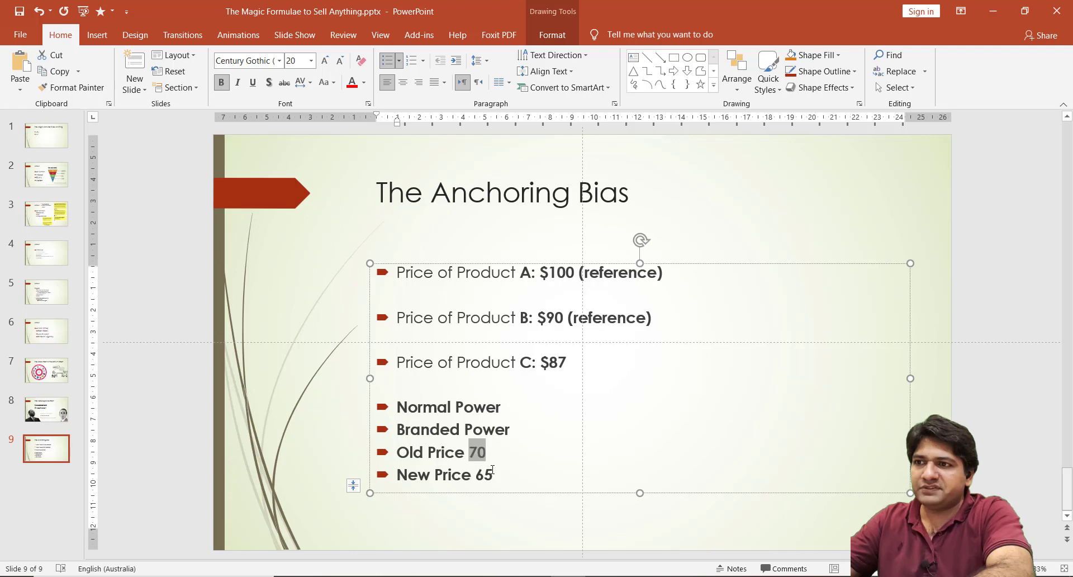
left_click(284, 82)
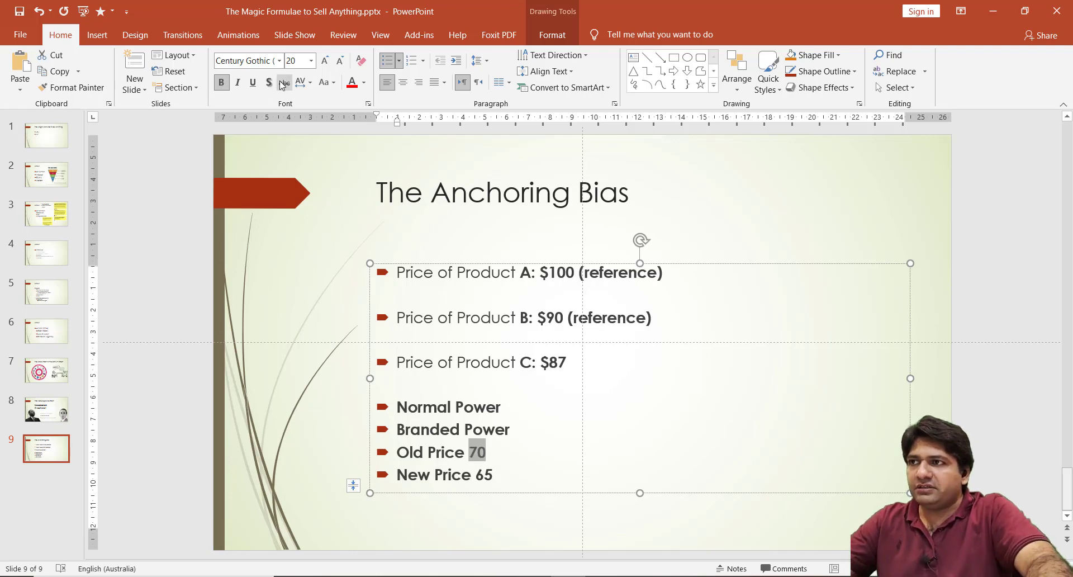
left_click(491, 473)
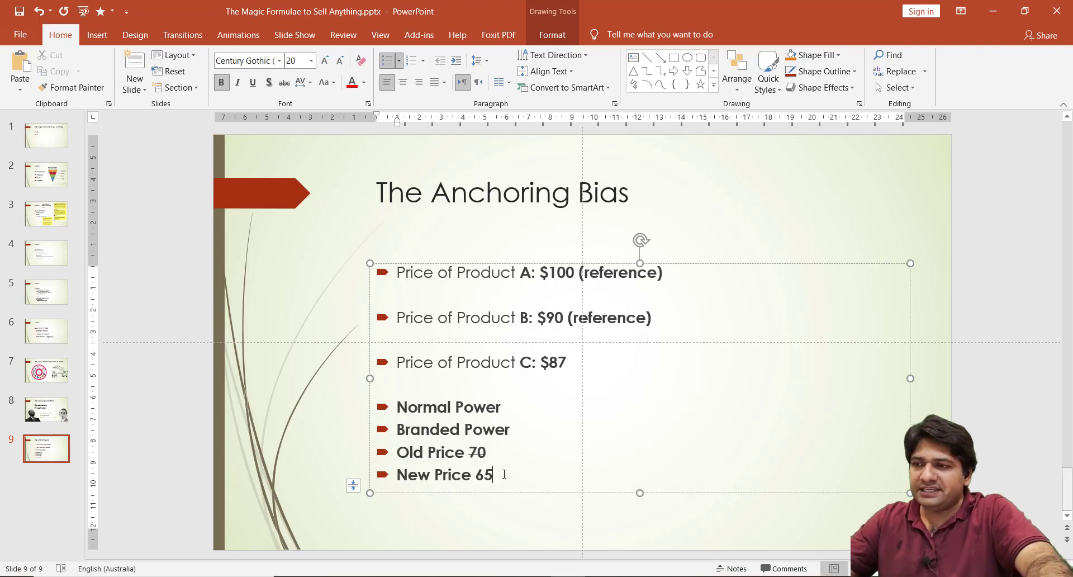
scroll(490, 474, "up", 3, "ctrl")
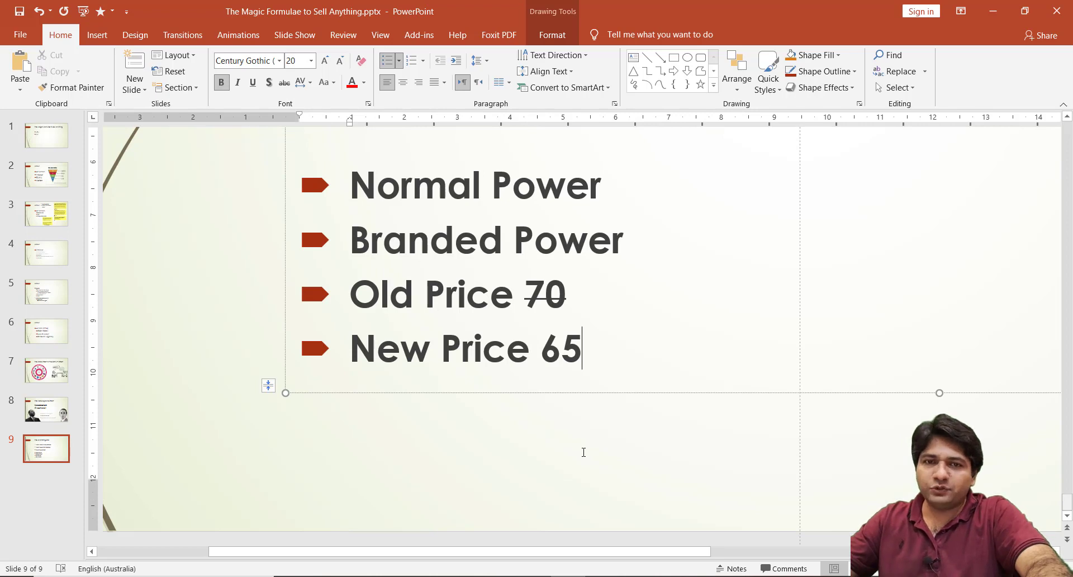